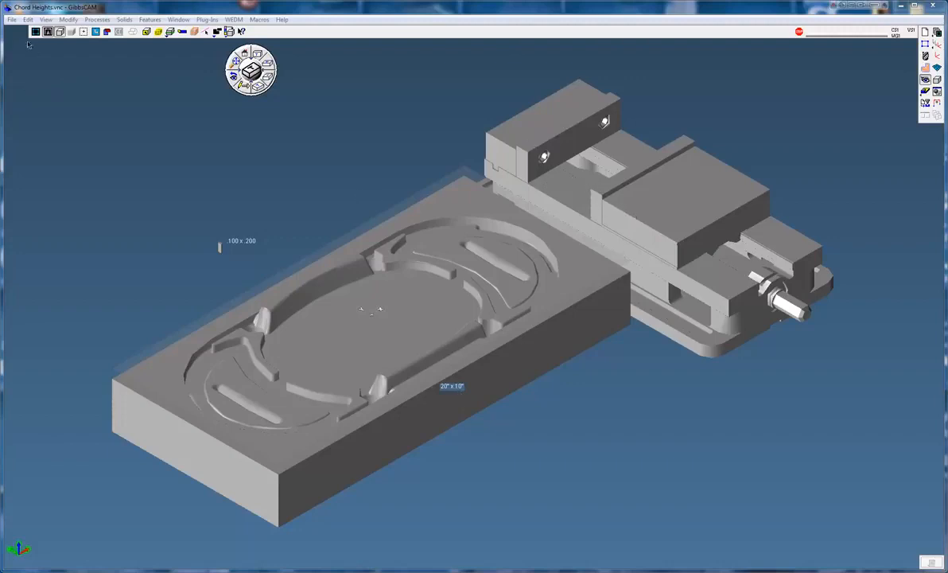
- Set the default body chord height to 0.001 in the display preferences and apply it
left_click(12, 20)
left_click(34, 129)
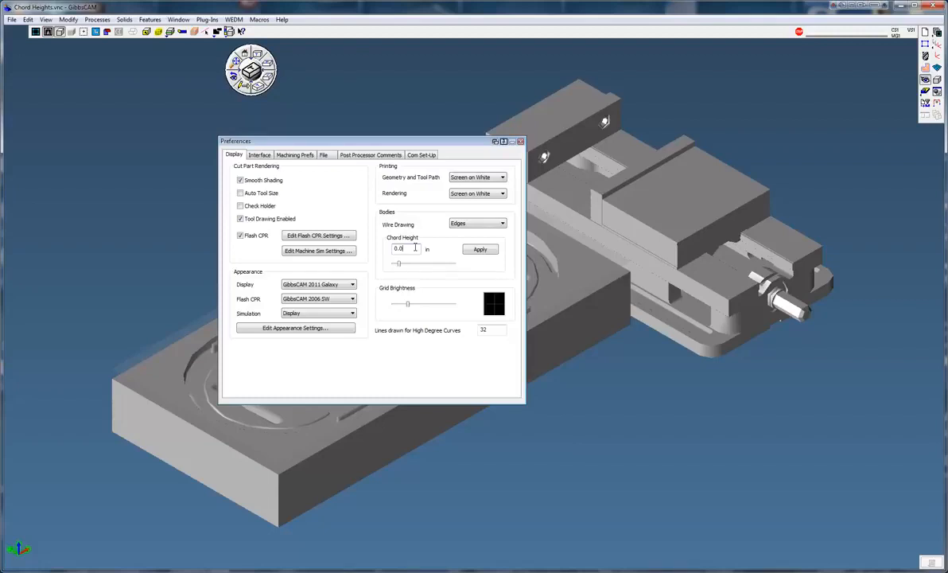
type("01")
left_click(481, 250)
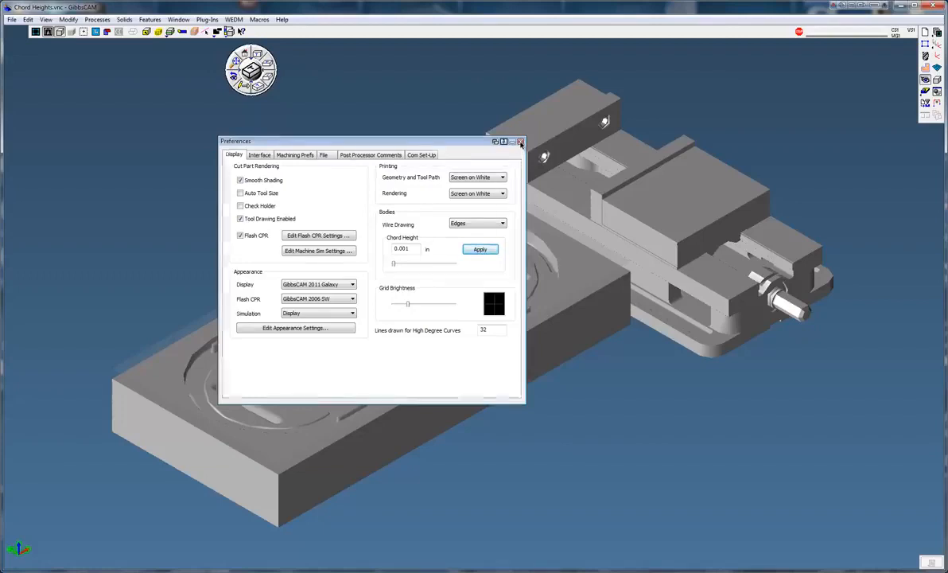
left_click(520, 143)
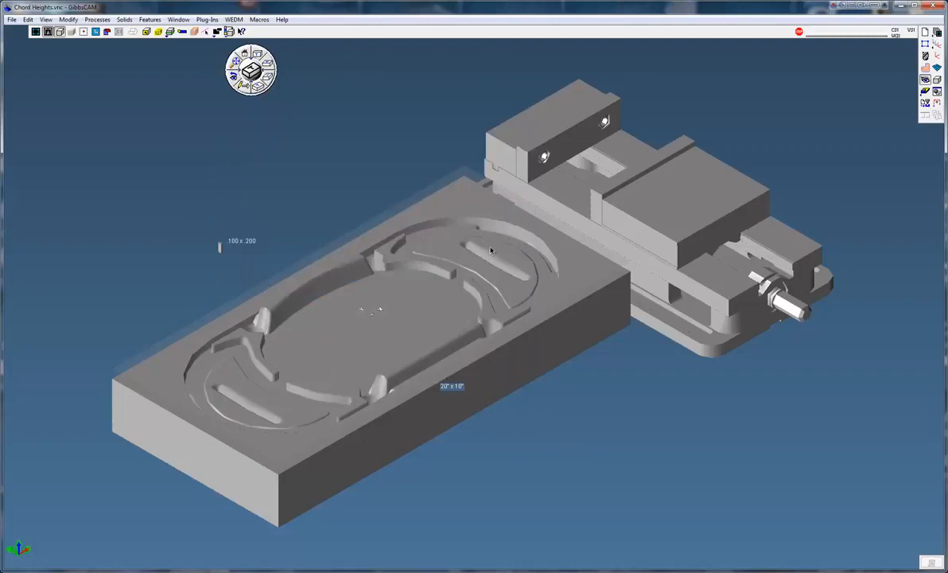
- Set the chord height of the 20" x 10" pocketed plate to 0.001 in its body properties and apply it
scroll(414, 294, "up", 5)
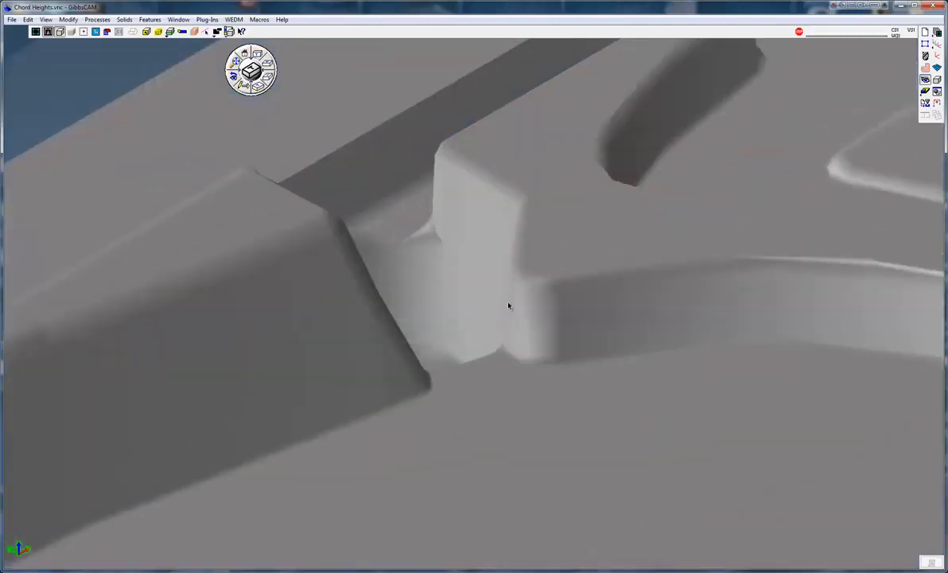
scroll(529, 315, "down", 3)
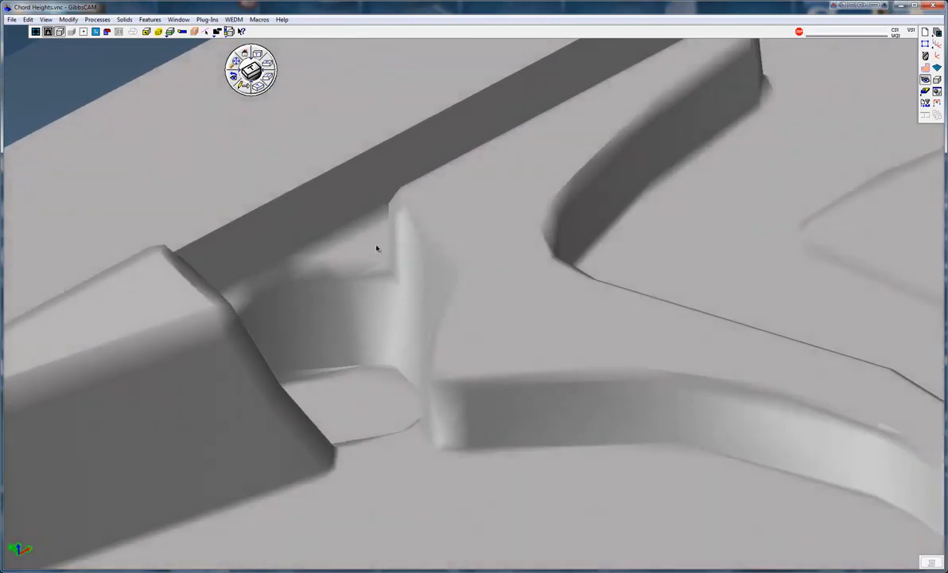
mouse_move(377, 248)
middle_mouse_down()
mouse_move(440, 311)
mouse_move(298, 167)
middle_mouse_up()
left_click(235, 66)
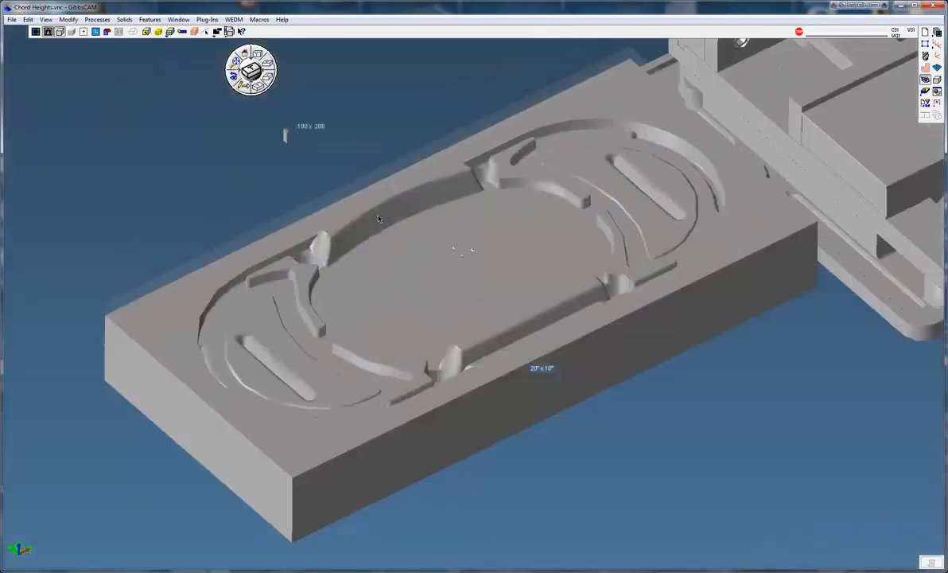
right_click(525, 216)
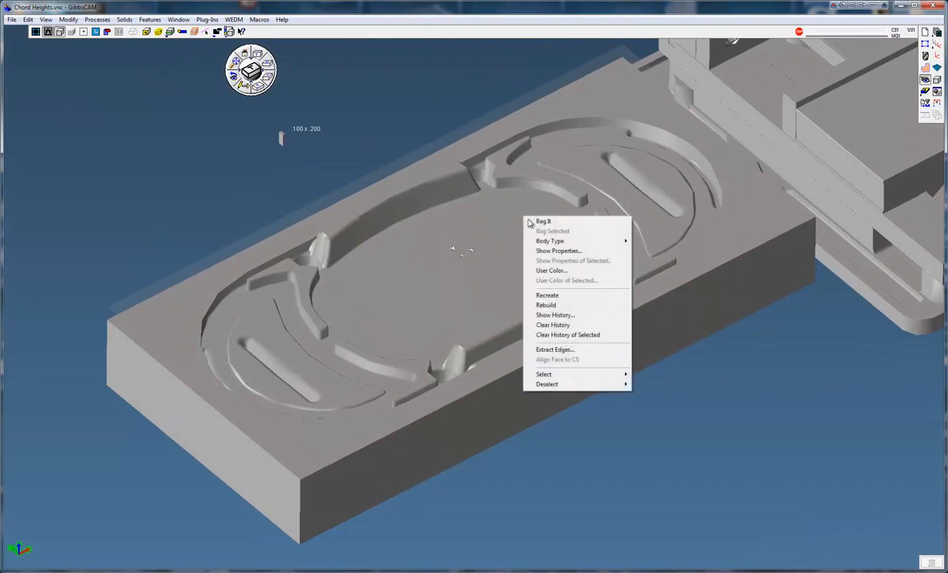
left_click(555, 251)
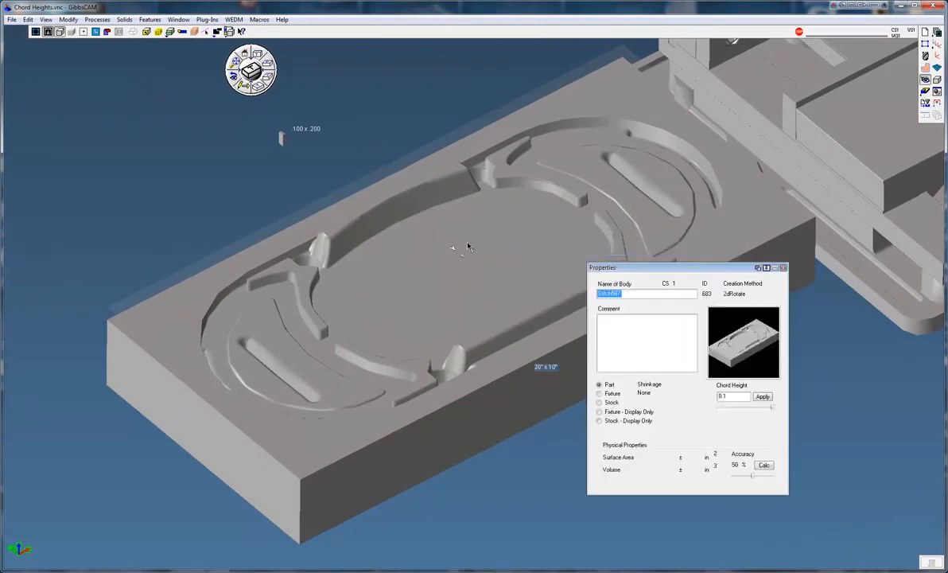
left_click(732, 397)
type("01")
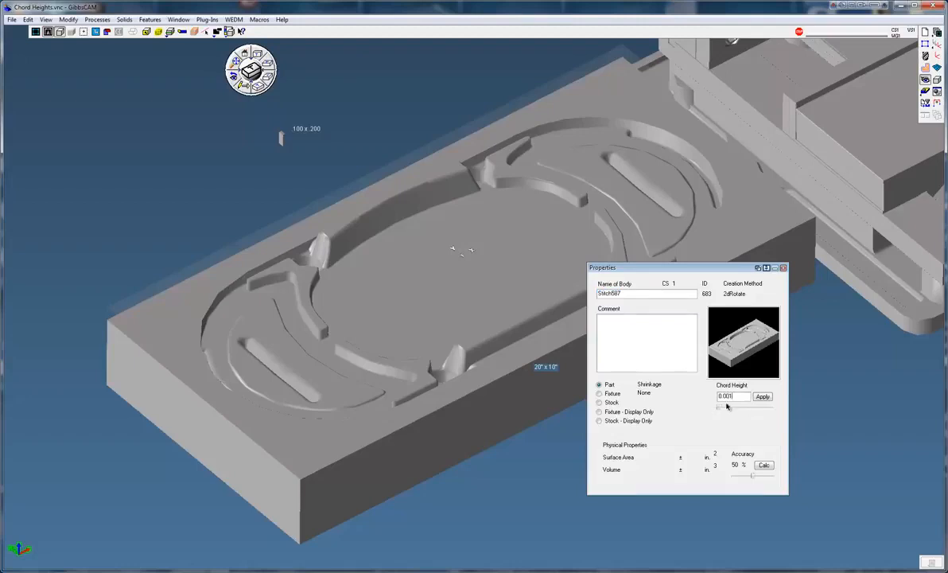
left_click(761, 397)
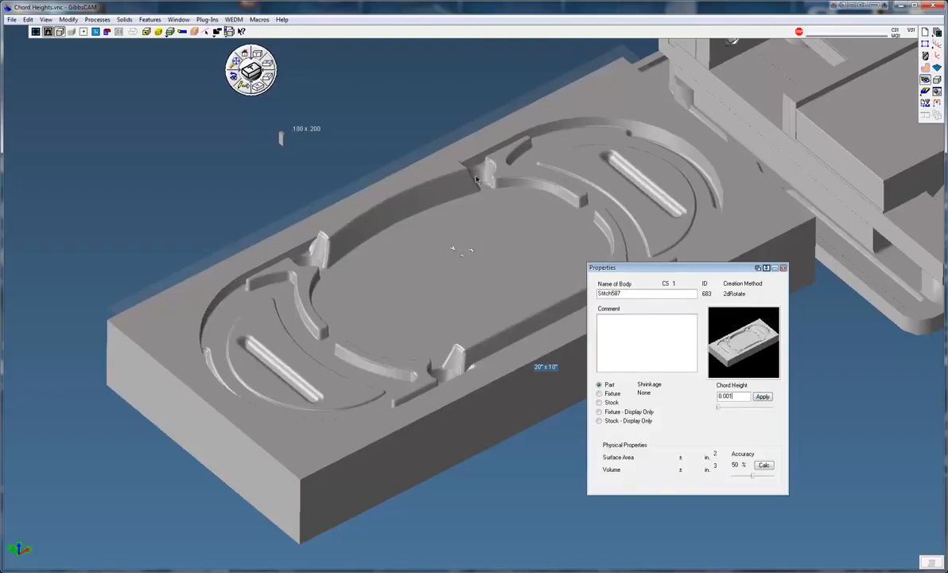
- Show the small .100 x .200 block's body properties and apply a chord height of 0.01 to it
left_click_drag(457, 151, 547, 211)
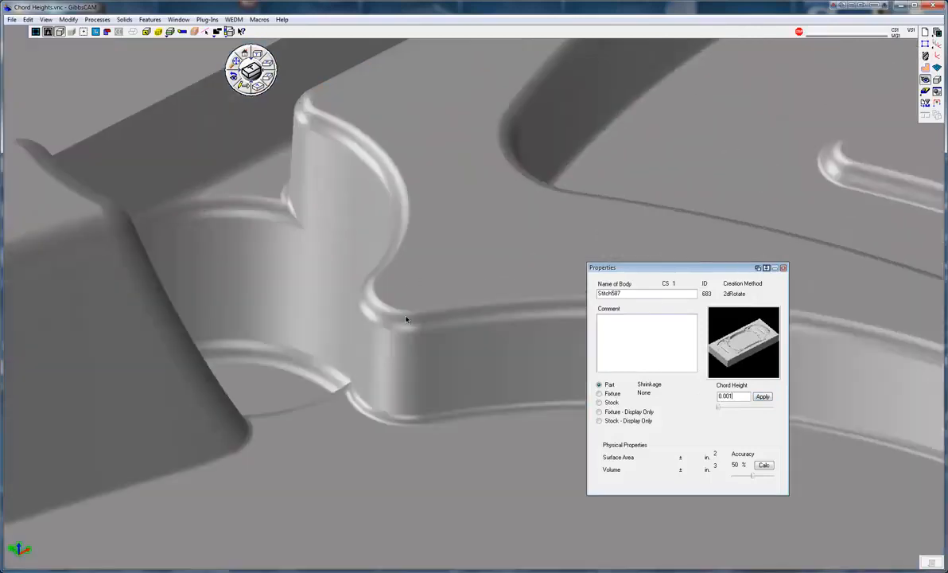
middle_click_drag(405, 319, 358, 235)
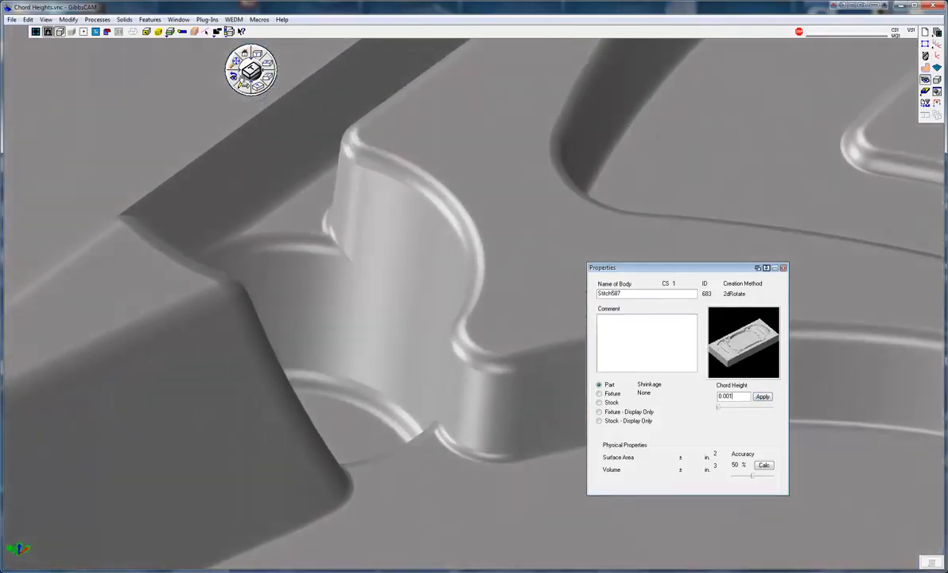
left_click(235, 61)
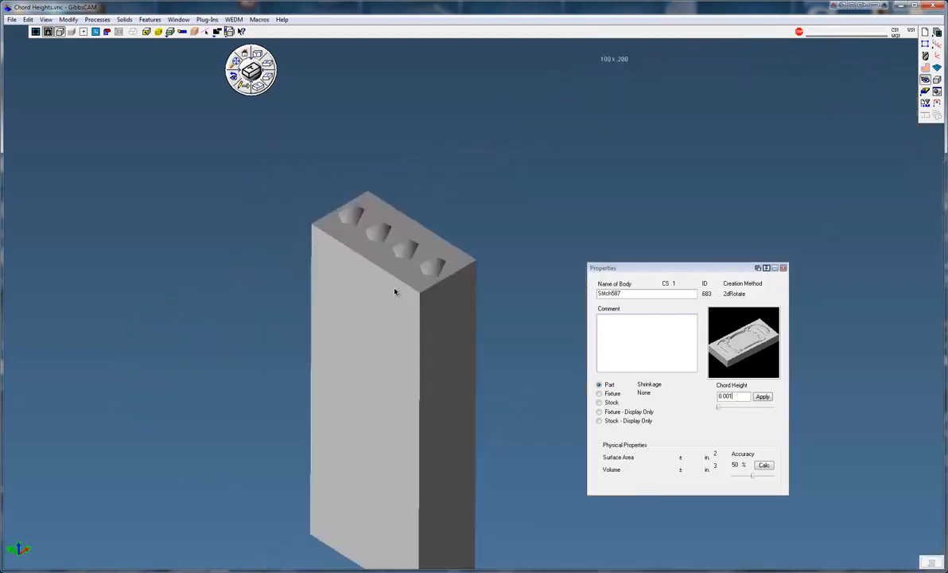
left_click_drag(282, 164, 506, 342)
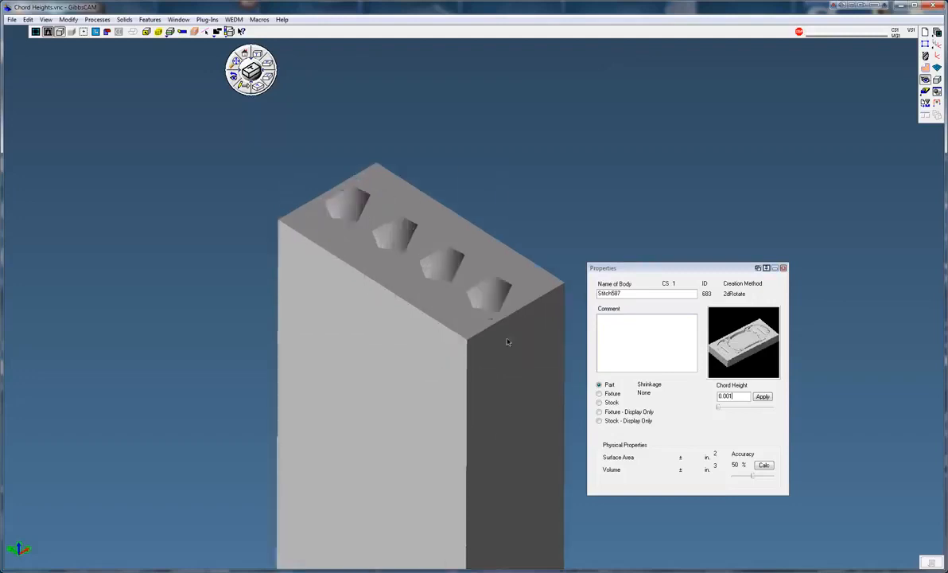
left_click_drag(620, 267, 726, 213)
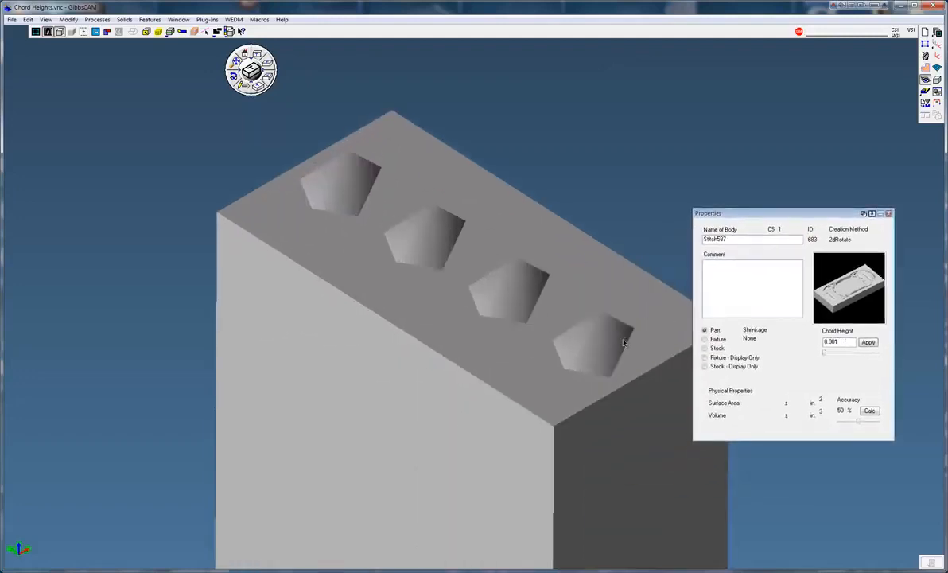
left_click(581, 320)
left_click(838, 343)
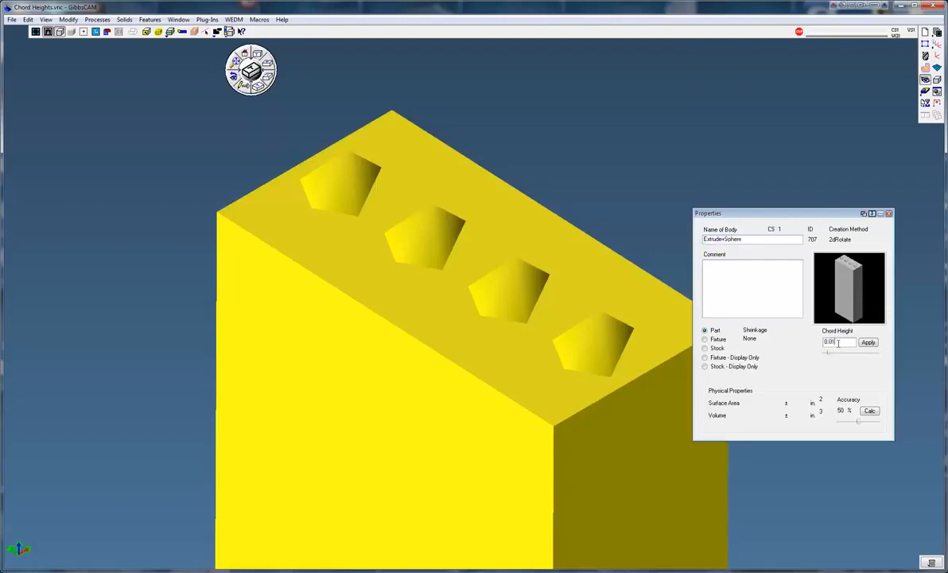
left_click(867, 343)
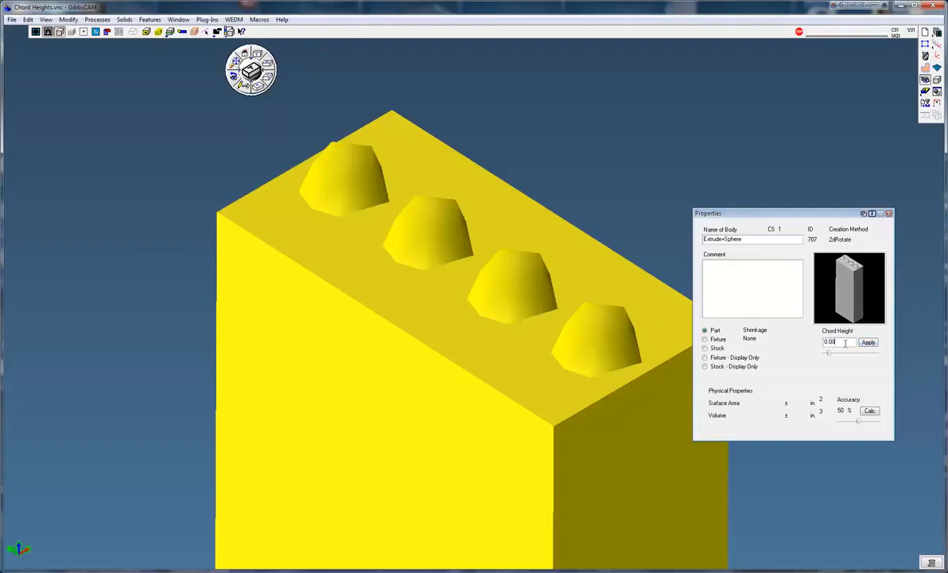
- Refine the small block's chord height to 0.001 and further to 0.0001, and close its properties
type("1")
left_click(867, 342)
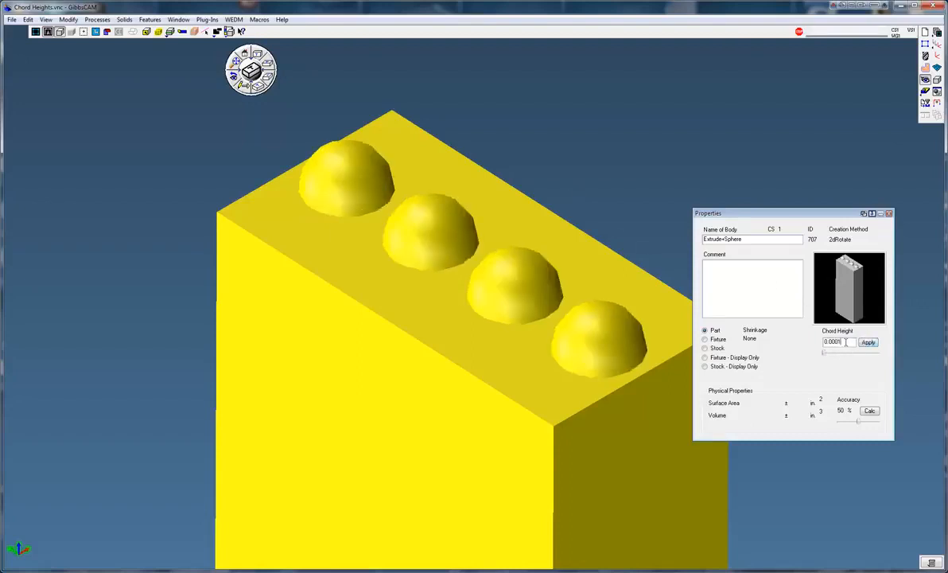
left_click(866, 343)
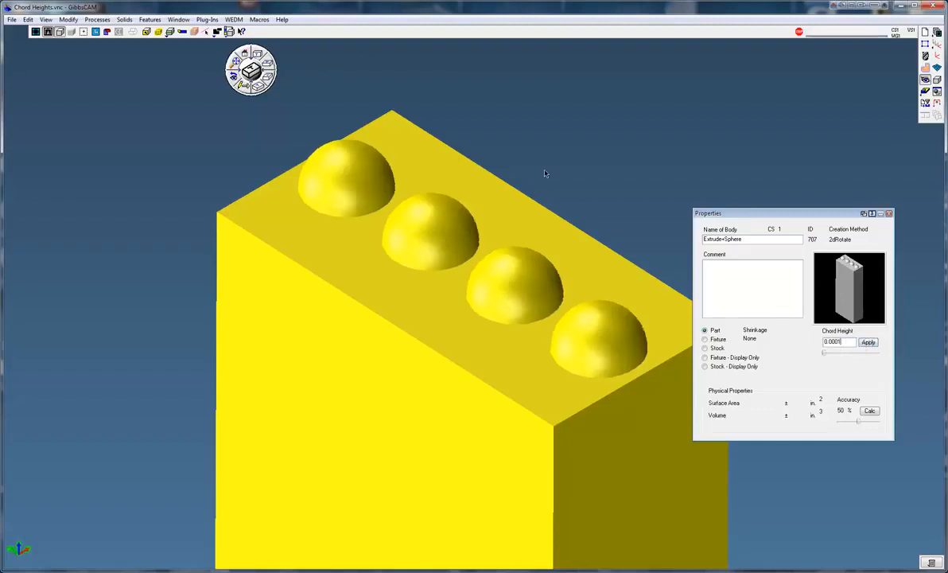
left_click(889, 214)
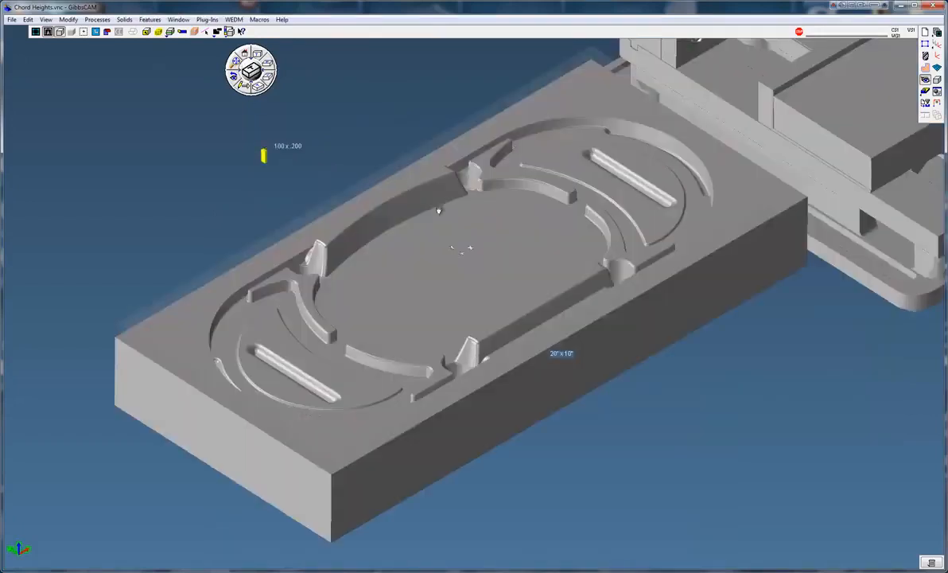
- Change both vise bodies to Fixture - Display Only through their shared multiple-body properties
scroll(358, 248, "down", 5)
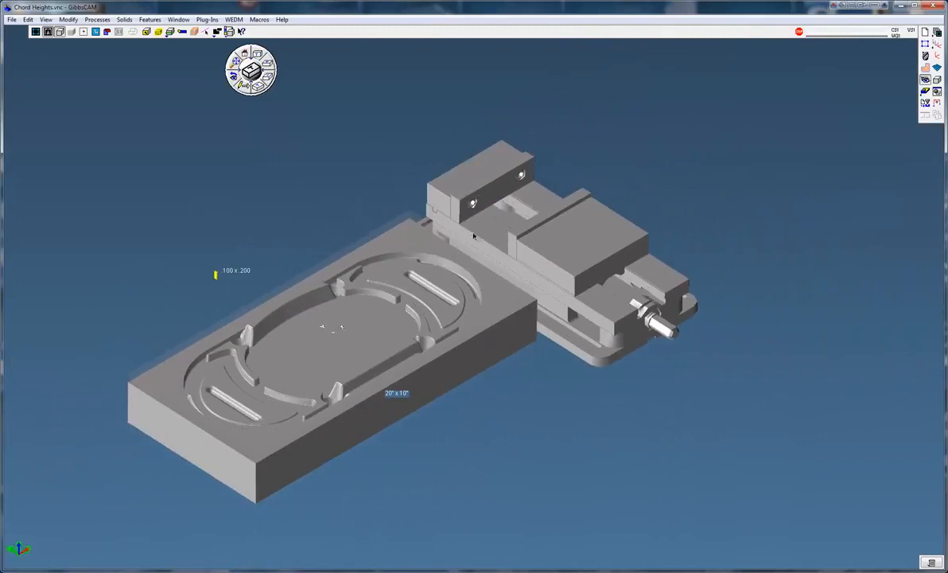
left_click(478, 213)
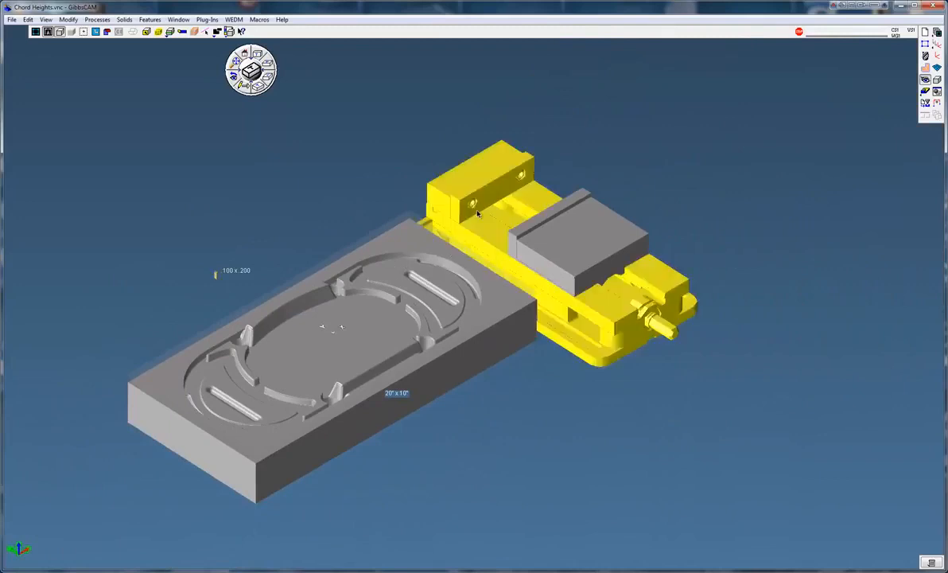
left_click(555, 254, "shift")
right_click(557, 247)
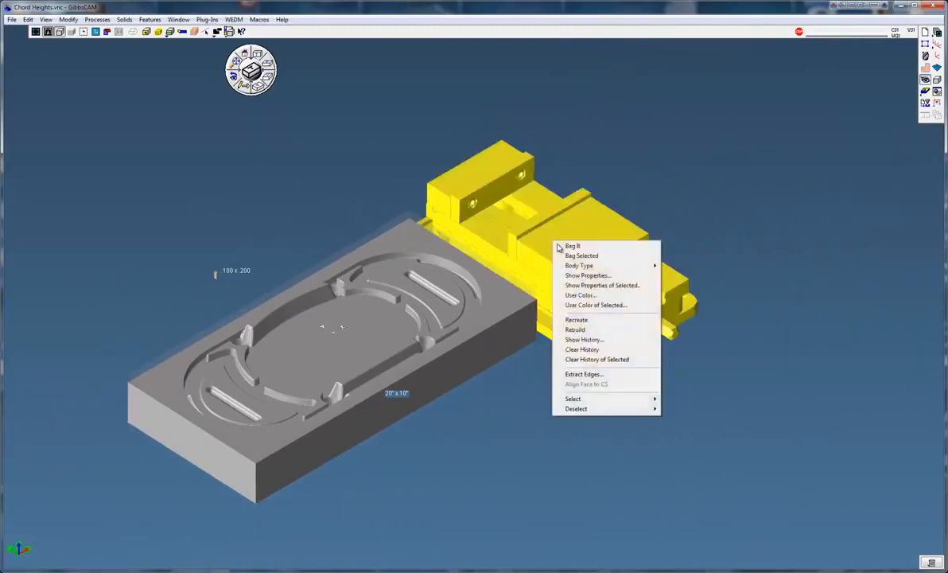
left_click(581, 285)
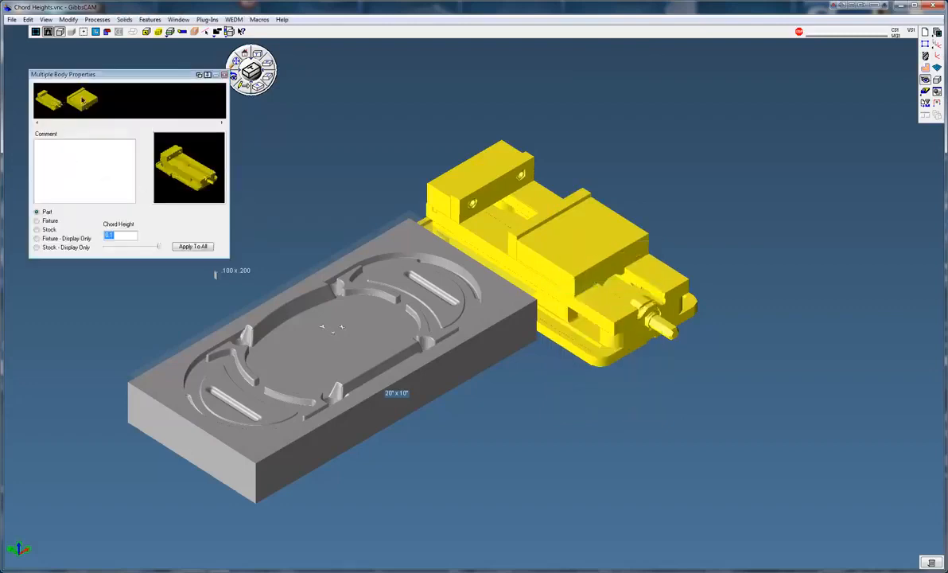
left_click(49, 238)
left_click(194, 246)
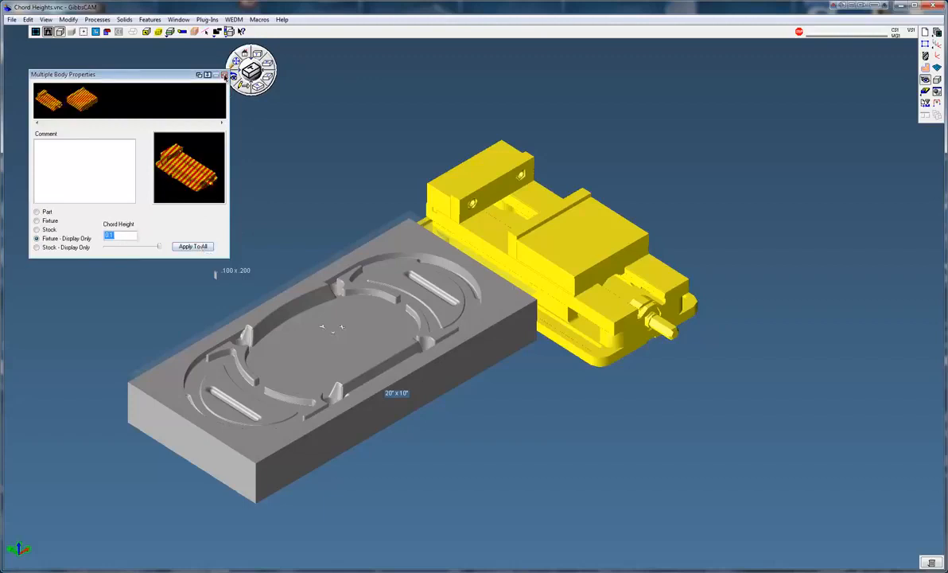
left_click(224, 75)
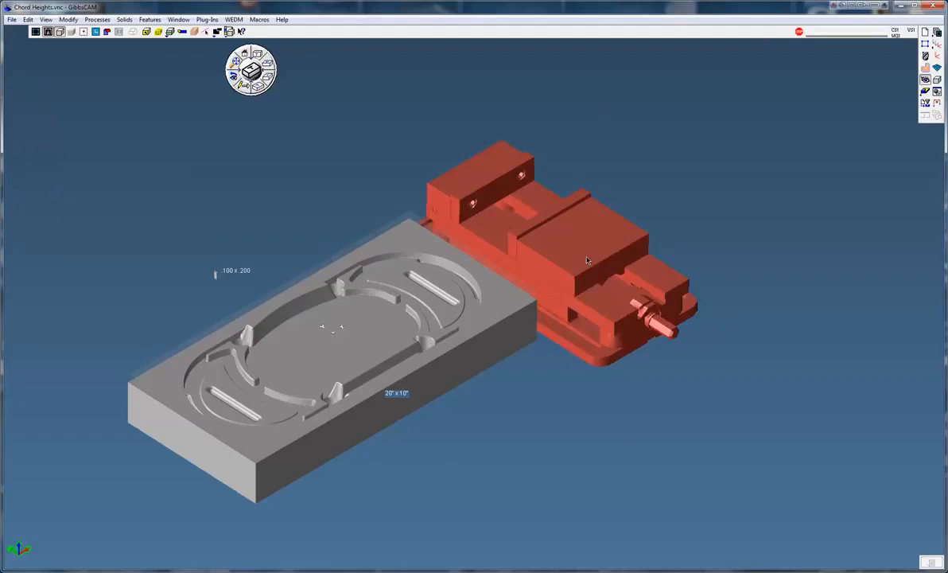
- Inspect the vise bodies up close and check the size of Chord Heights.vnc in Windows Explorer
left_click_drag(446, 201, 557, 283)
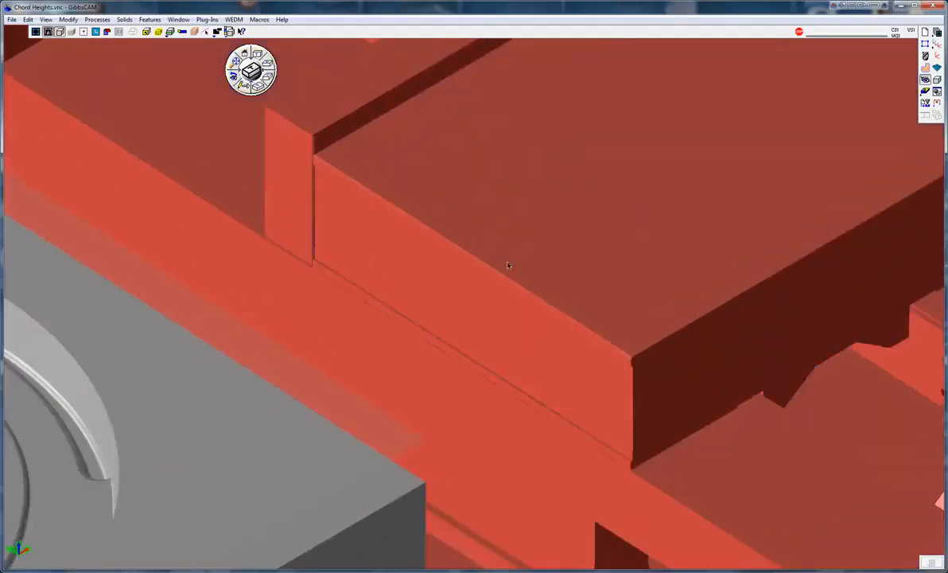
left_click(234, 62)
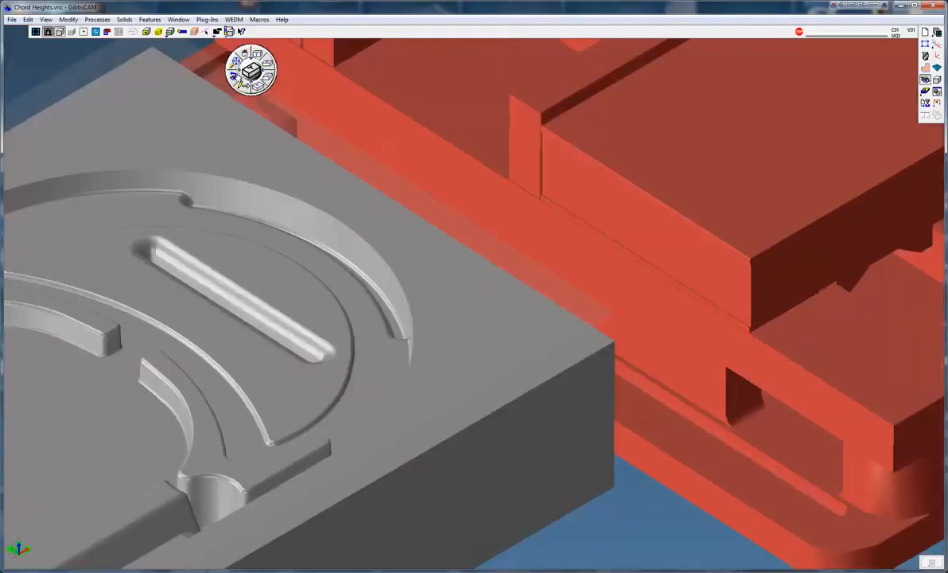
scroll(587, 292, "down", 3)
middle_click_drag(707, 327, 594, 349)
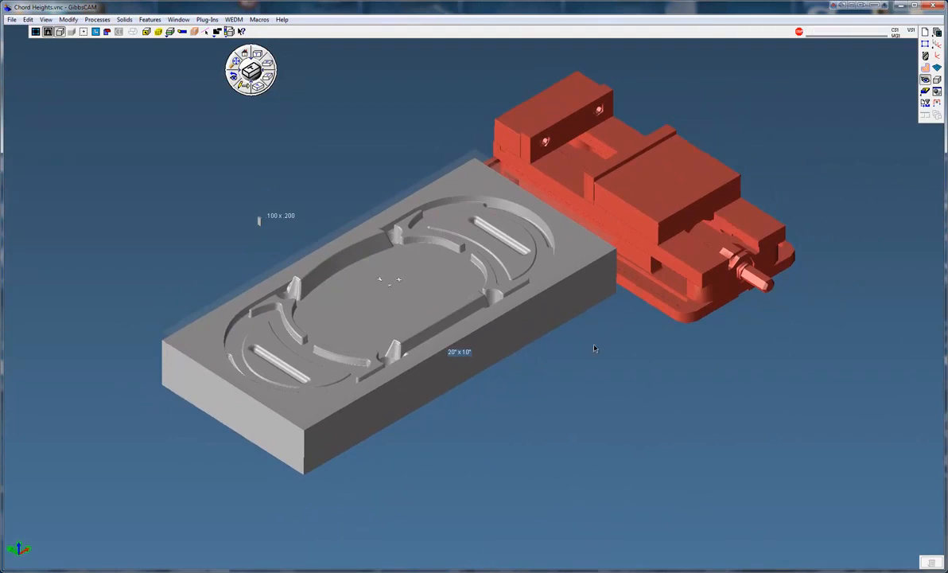
key("alt+Tab")
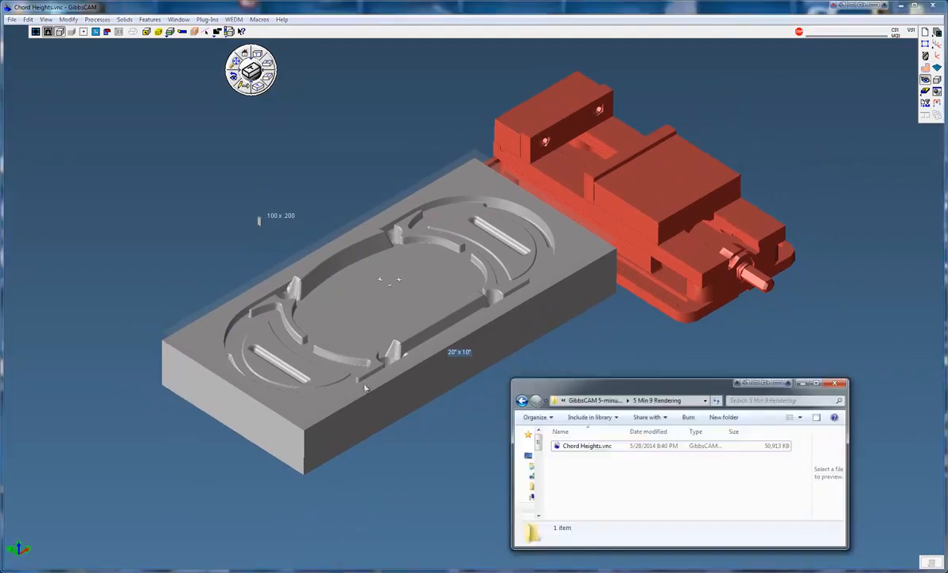
left_click_drag(616, 388, 591, 371)
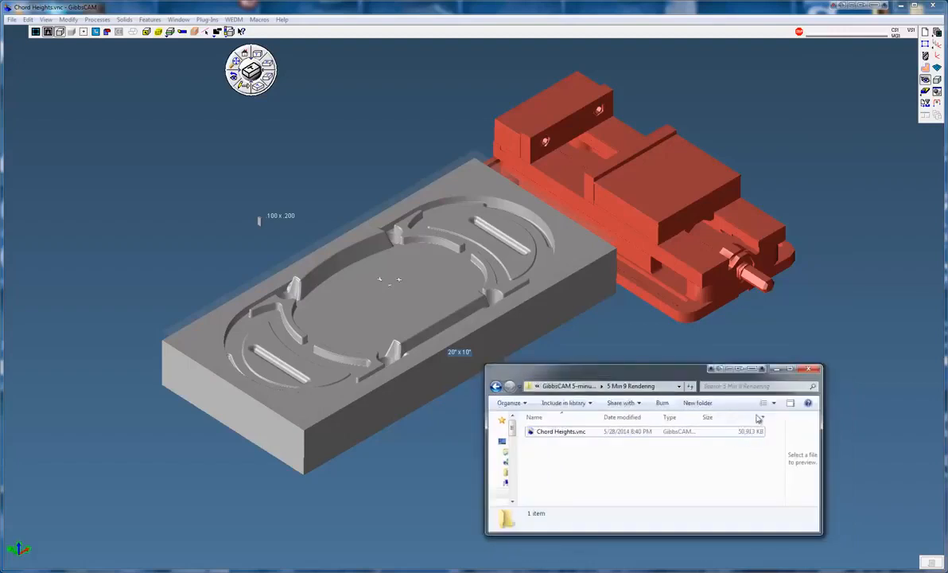
left_click(702, 105)
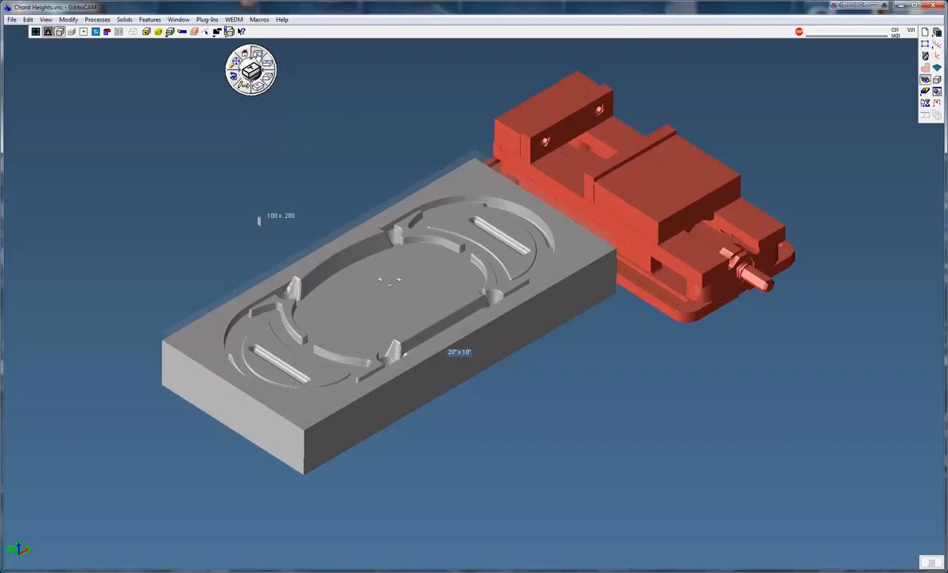
- View the plate and vise from the top and return to the isometric view
left_click(253, 52)
scroll(438, 200, "down", 2)
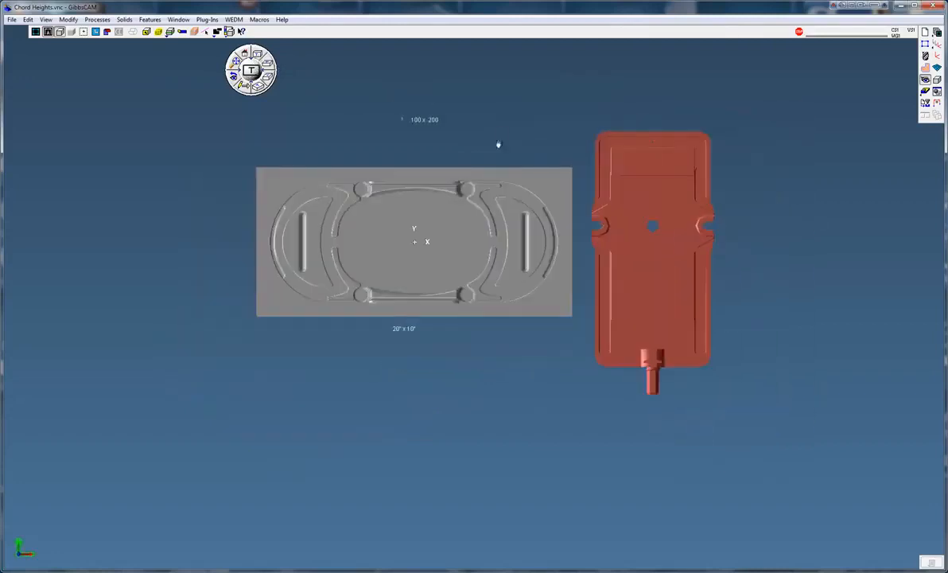
middle_click_drag(498, 139, 513, 210)
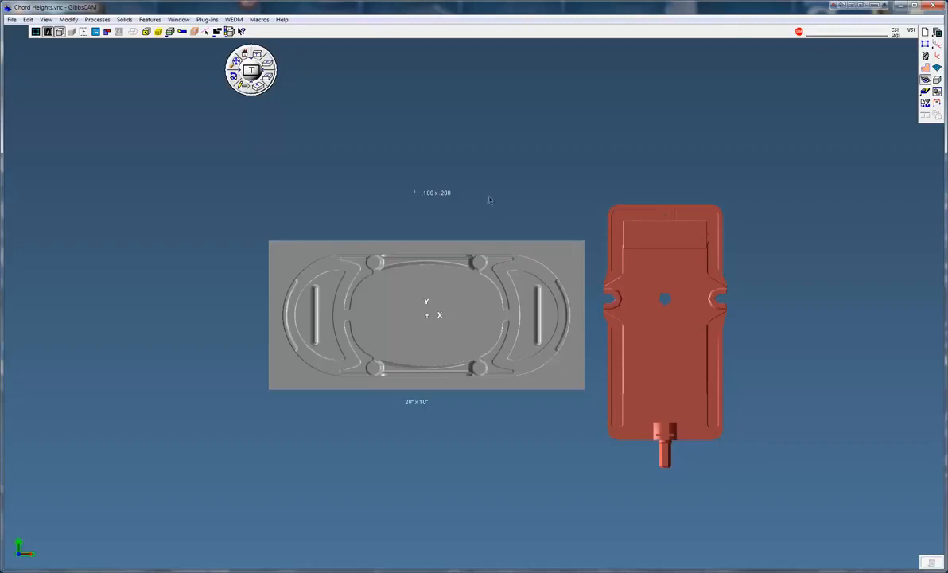
left_click(259, 87)
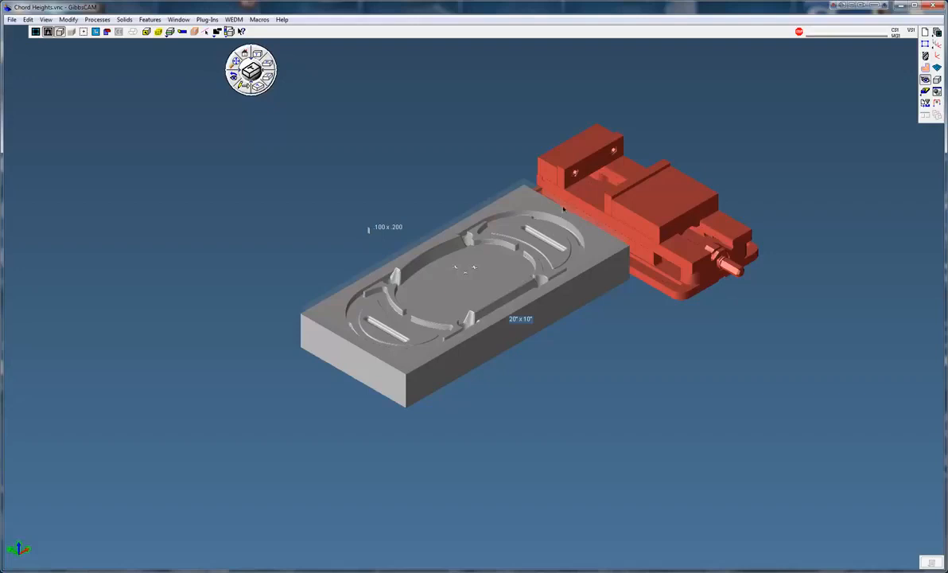
- Review the modelling history of the plate, both vise bodies and the small block, and close the History window
right_click(497, 232)
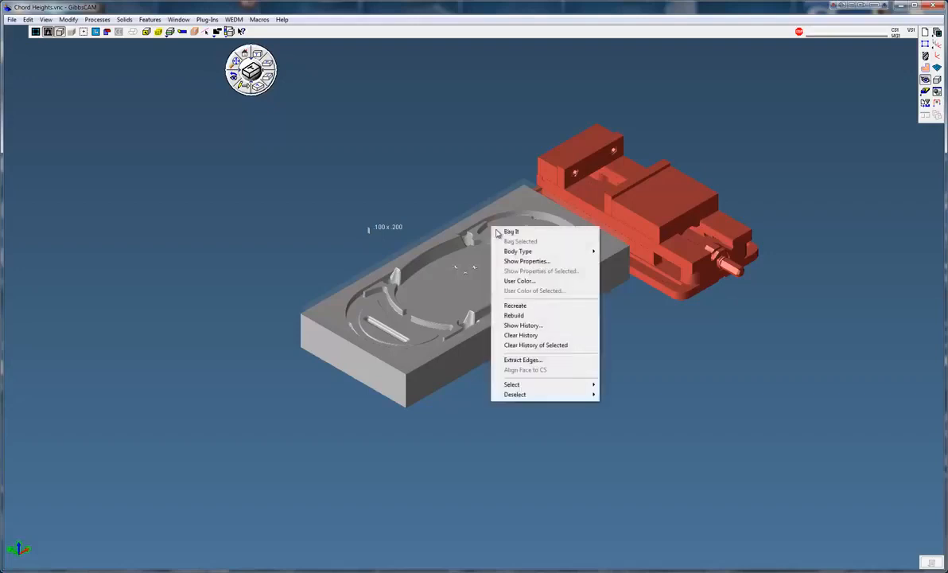
left_click(519, 326)
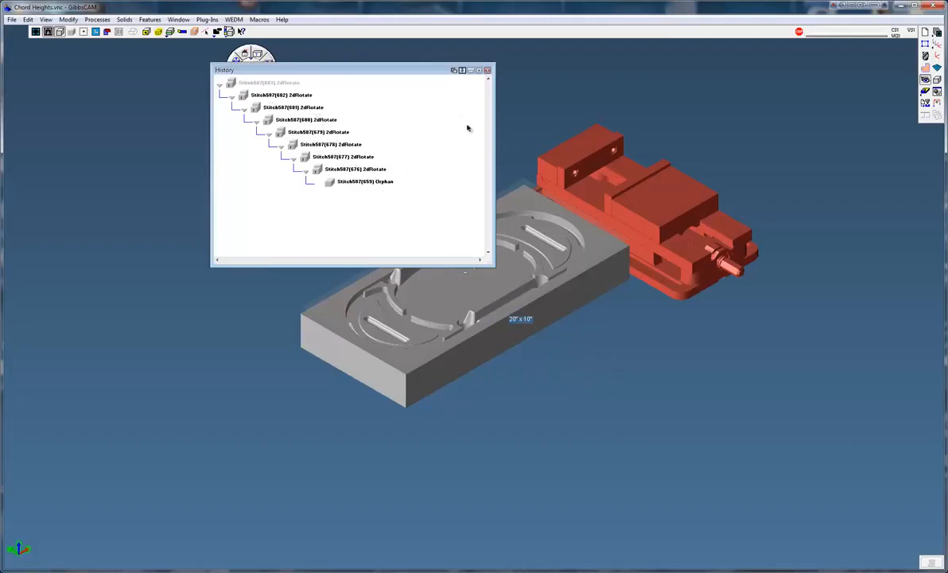
left_click(607, 179)
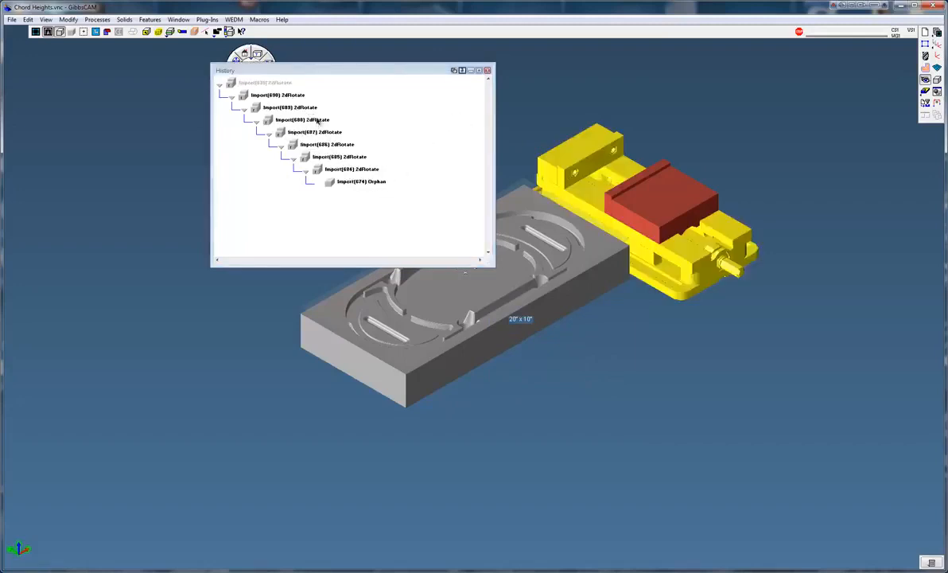
left_click(598, 188)
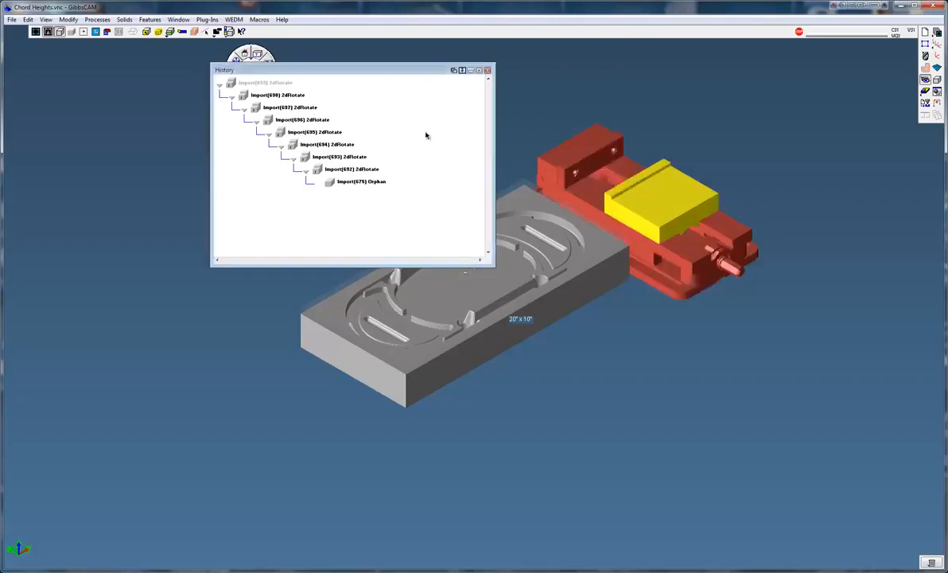
left_click_drag(411, 73, 369, 235)
left_click(369, 235)
left_click(369, 231)
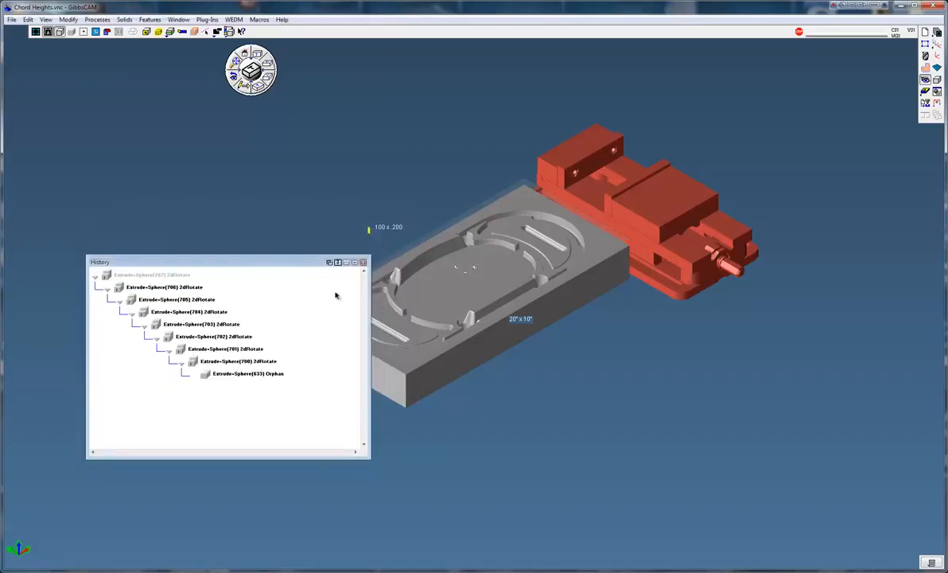
left_click(362, 262)
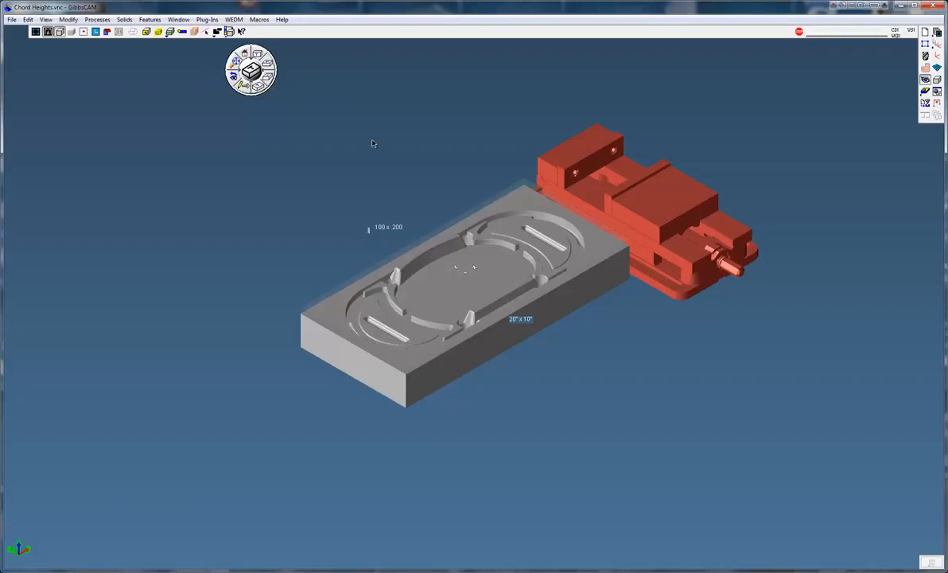
- Select all bodies in the part and permanently clear their history
key("ctrl+a")
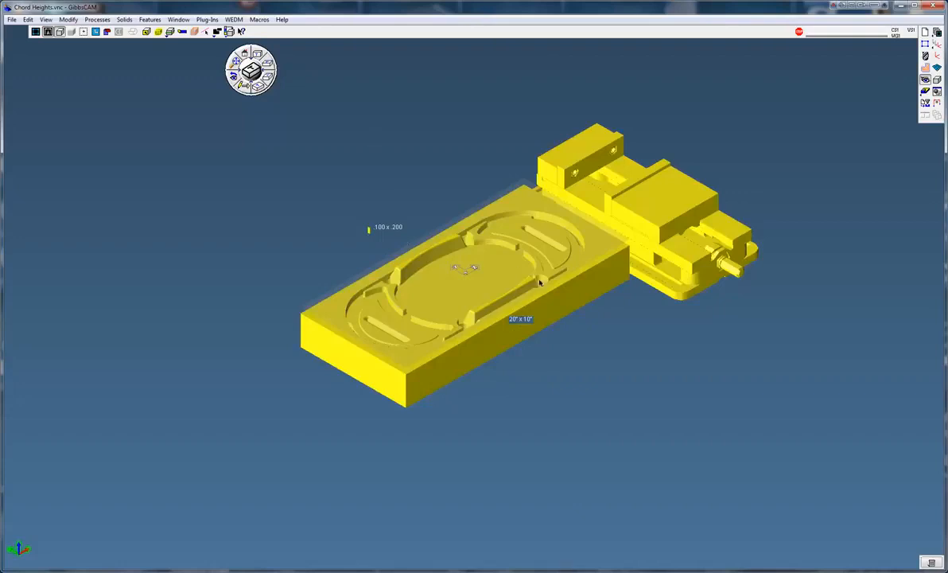
right_click(510, 224)
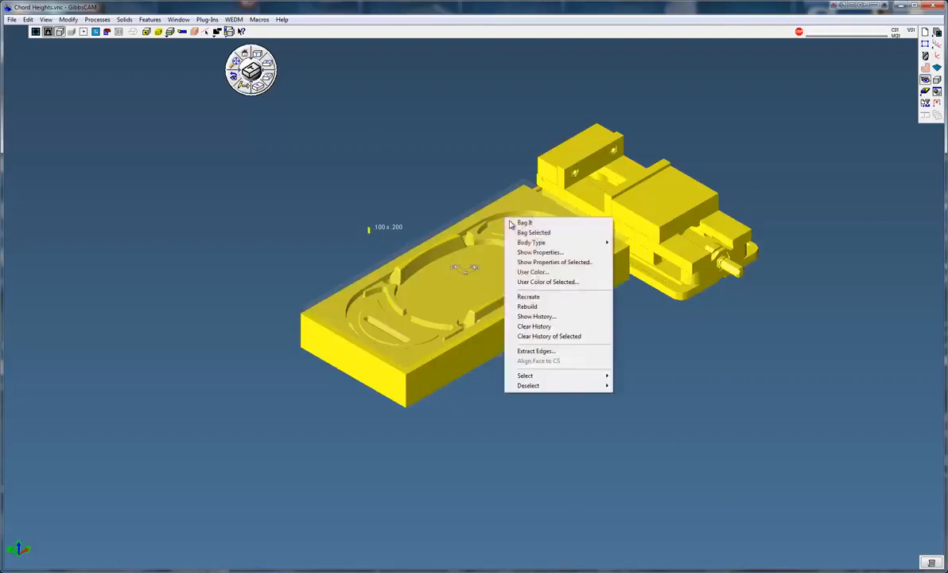
left_click(566, 337)
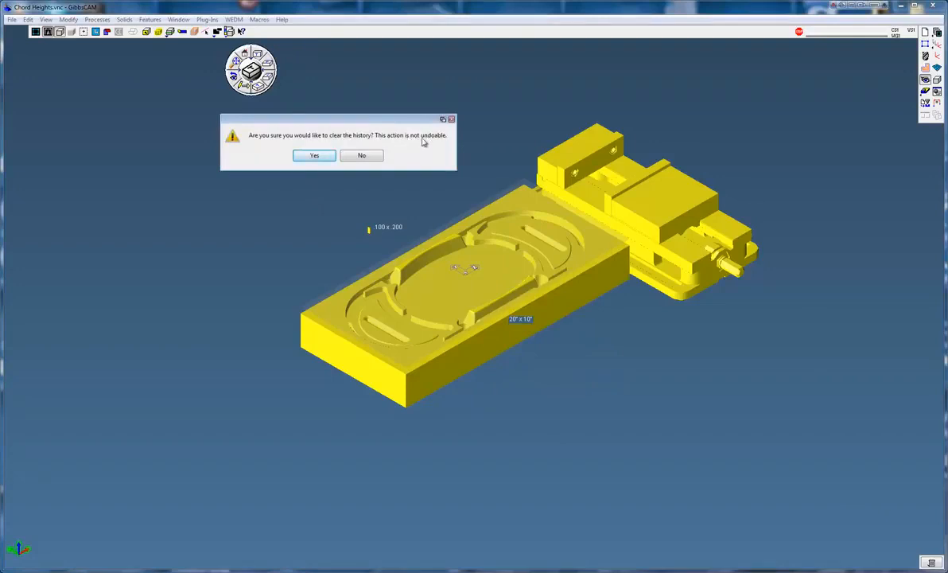
left_click(315, 158)
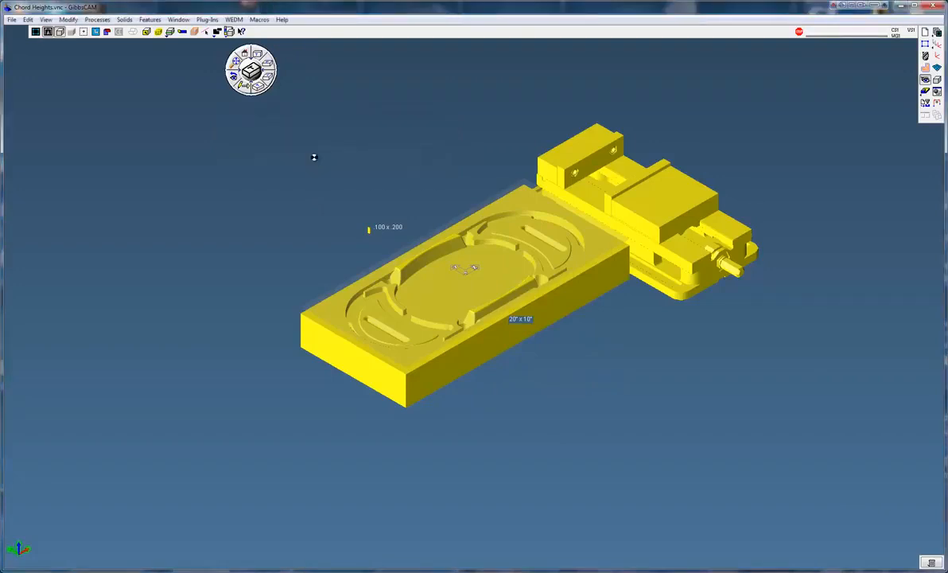
- Check the plate's history after the clearing, close the History window and deselect all bodies
right_click(480, 267)
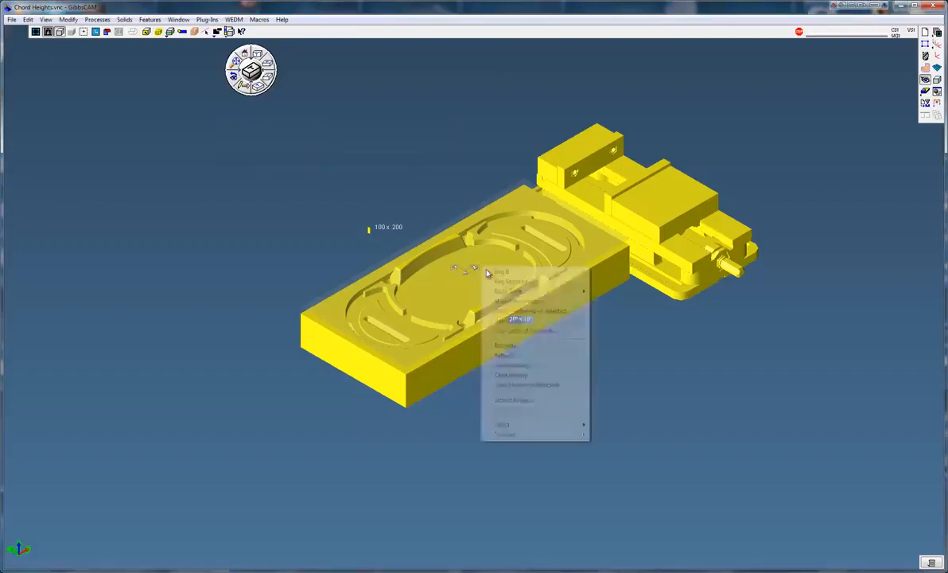
left_click(512, 365)
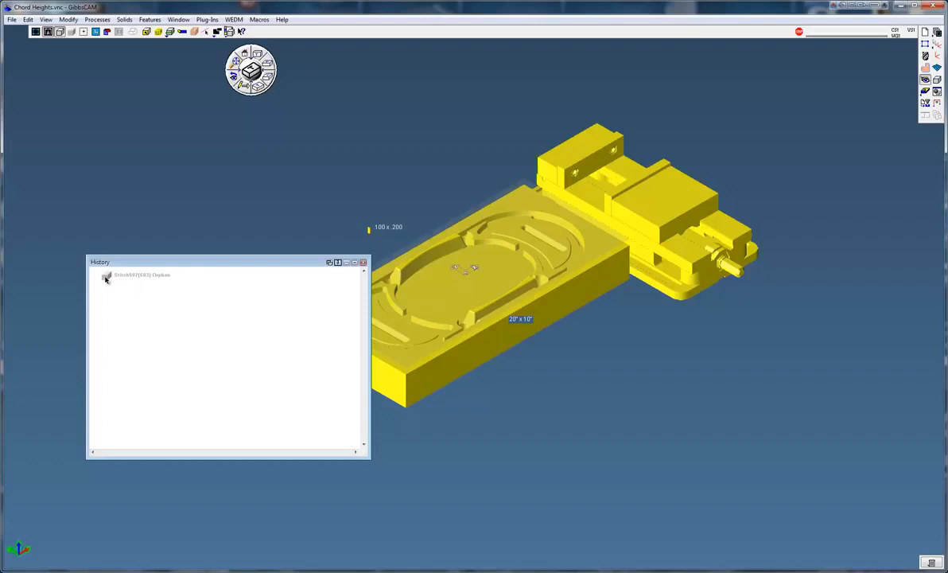
left_click(339, 262)
left_click(396, 177)
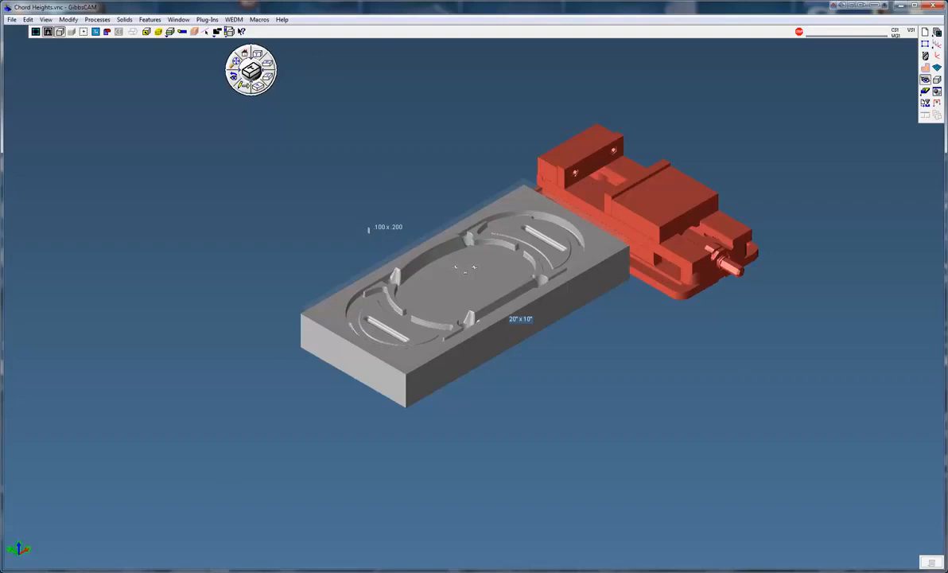
- Switch to the Windows Explorer window and place it below the vise to check the size of Chord Heights.vnc
left_click(55, 570)
left_click_drag(639, 369, 677, 330)
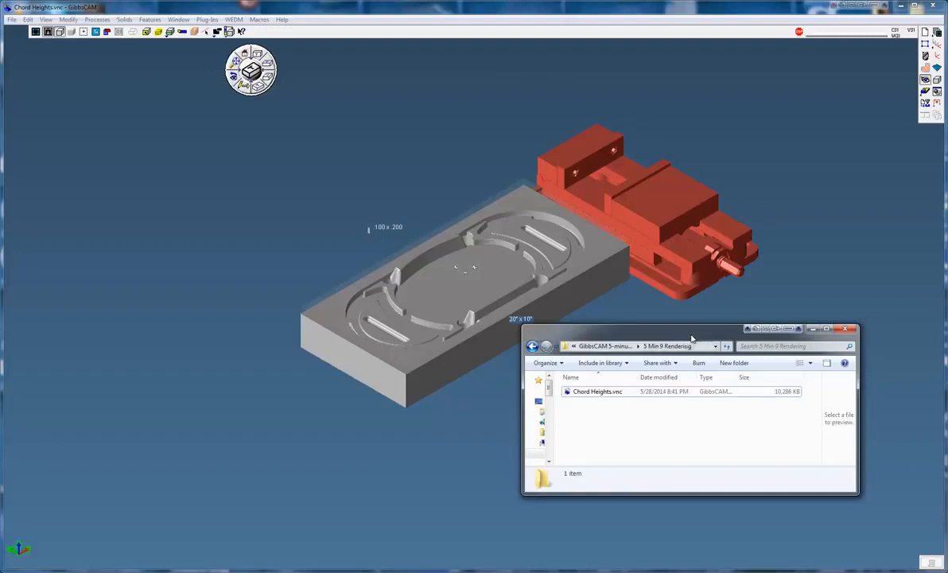
left_click_drag(692, 339, 692, 362)
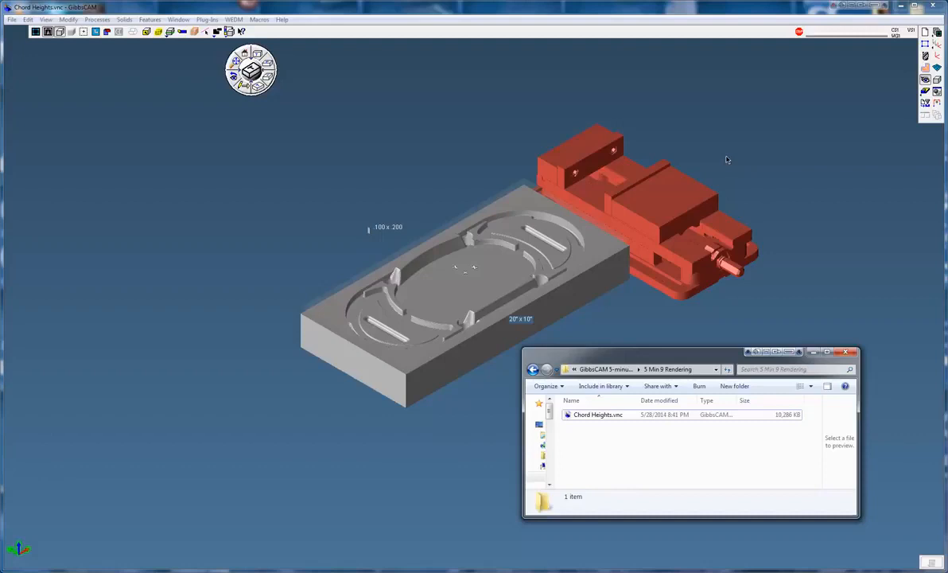
left_click_drag(703, 362, 710, 353)
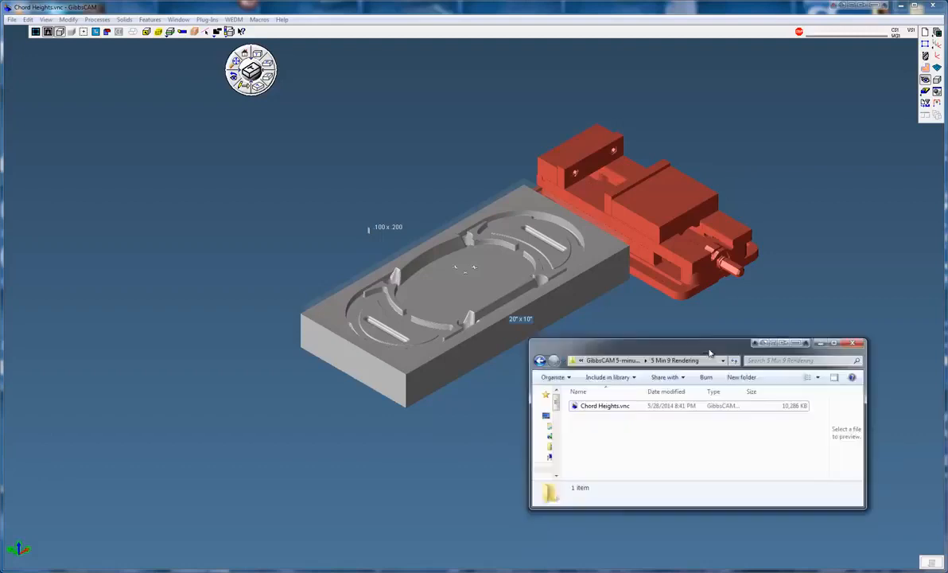